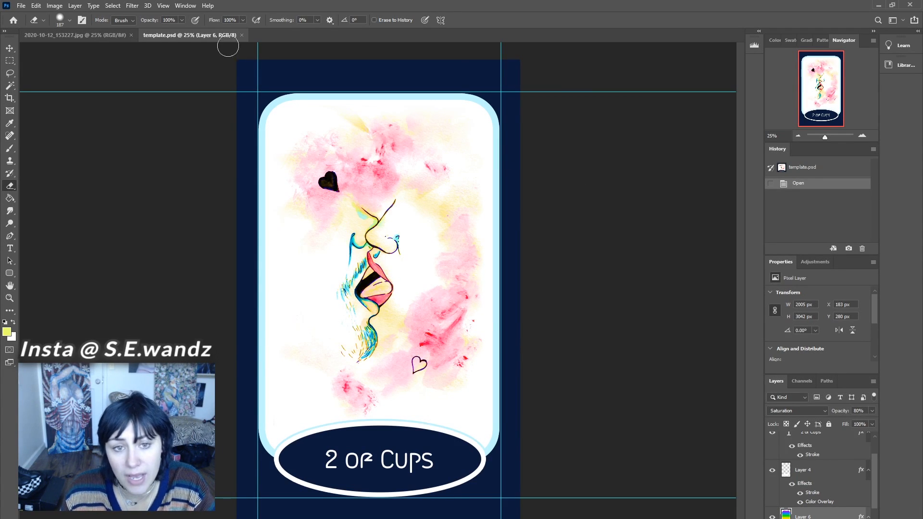
Check what the 2 of Cups text layer contributes to the card by hiding and reshowing it.
scroll(800, 476, up, 1)
scroll(799, 476, up, 1)
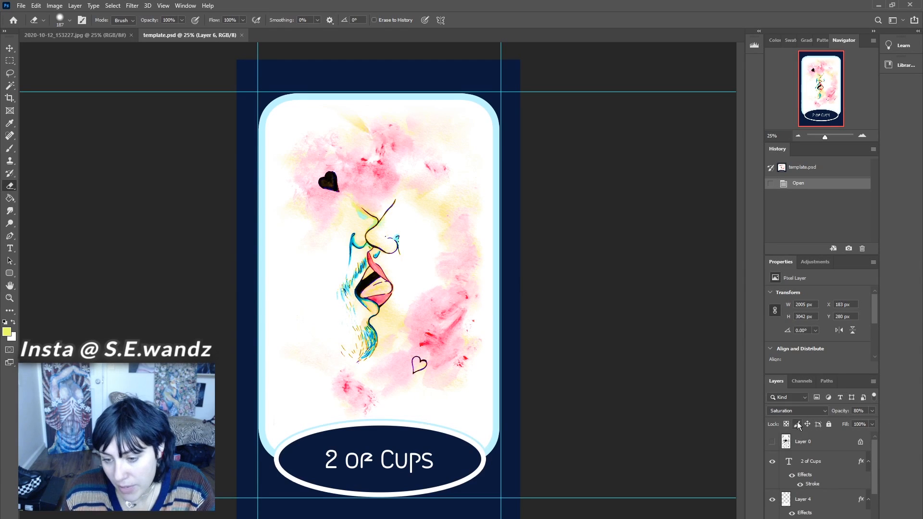
click(772, 462)
click(772, 462)
click(773, 461)
click(772, 462)
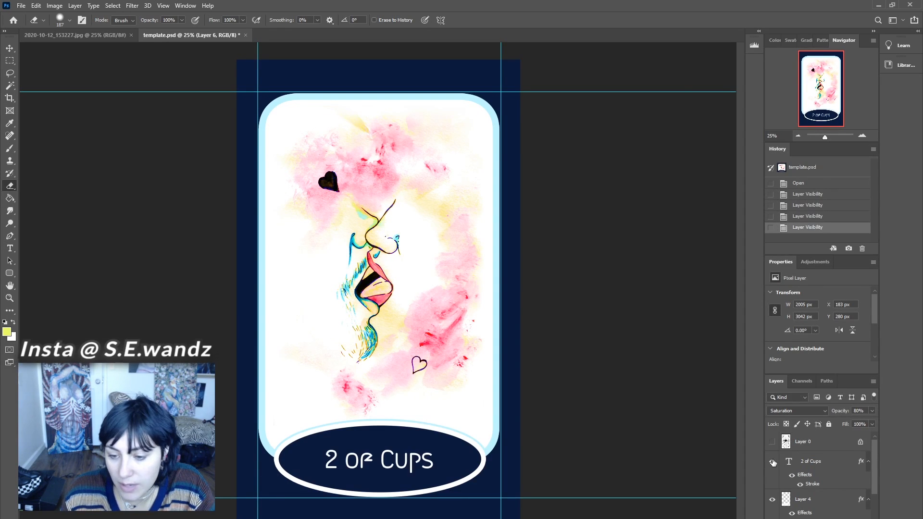
Hide and reshow Layer 4 to examine the oval title plate behind the card's name.
scroll(773, 462, down, 1)
click(773, 481)
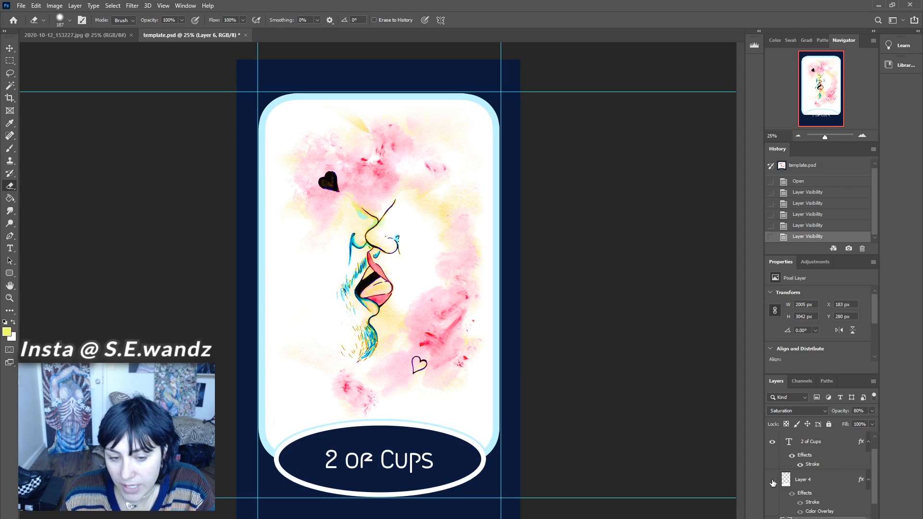
click(772, 480)
click(773, 480)
click(772, 481)
Compare the card with and without the rainbow saturation Layer 6, leaving the layer shown.
scroll(773, 482, down, 1)
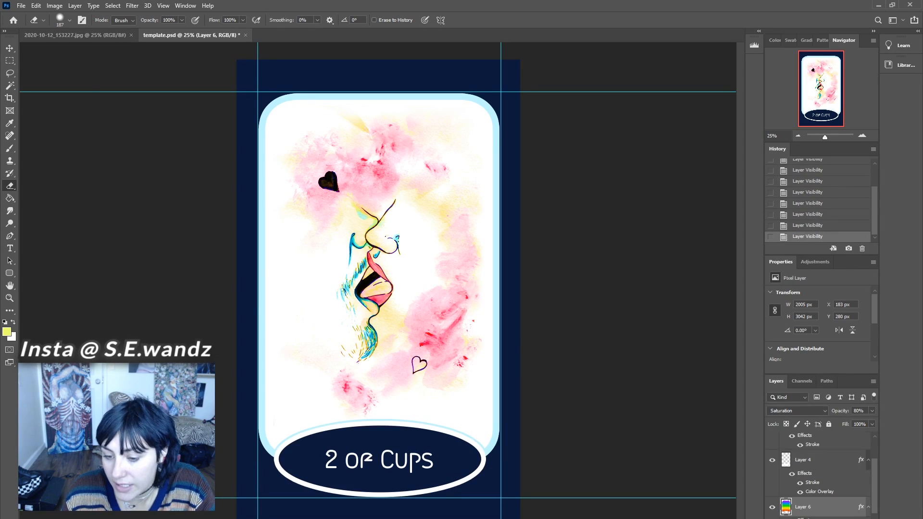
click(773, 508)
click(773, 508)
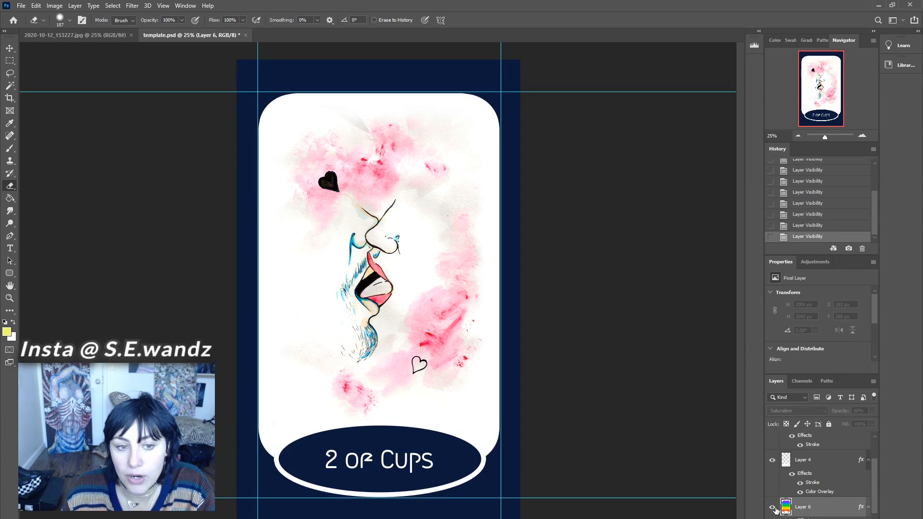
click(774, 507)
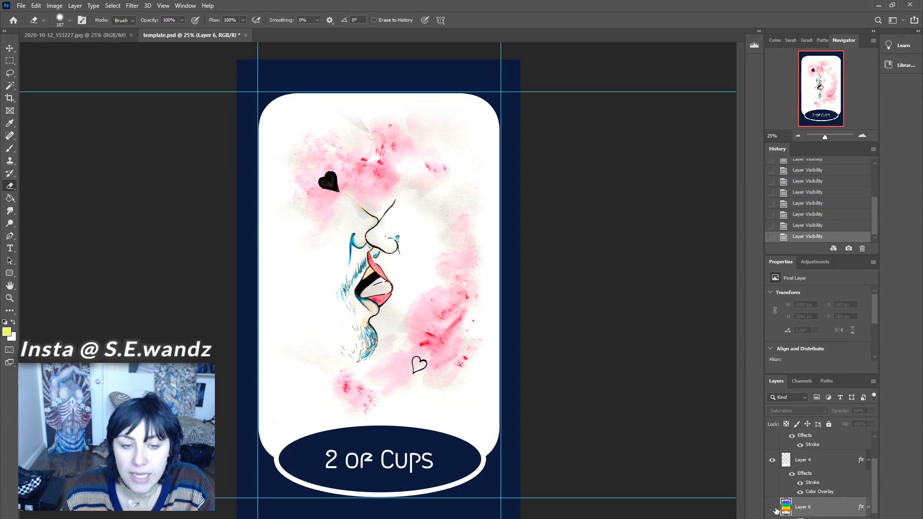
click(774, 508)
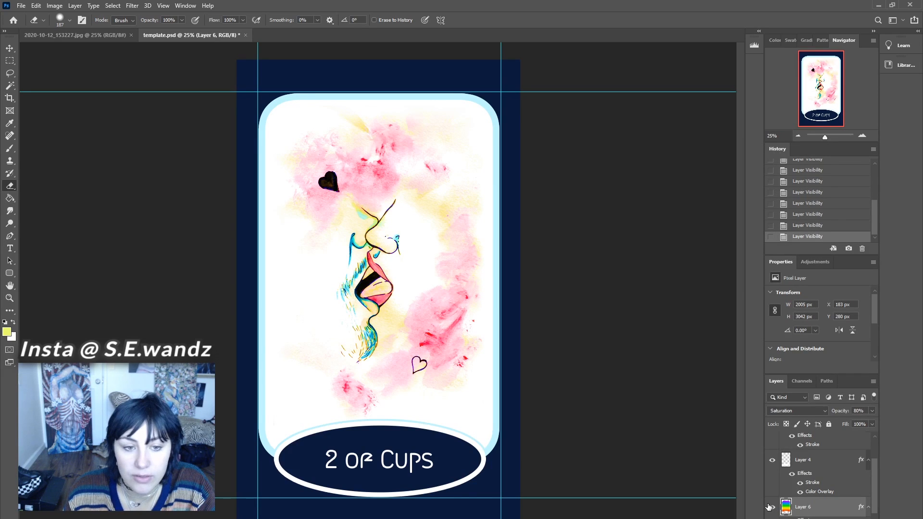
click(773, 507)
click(774, 508)
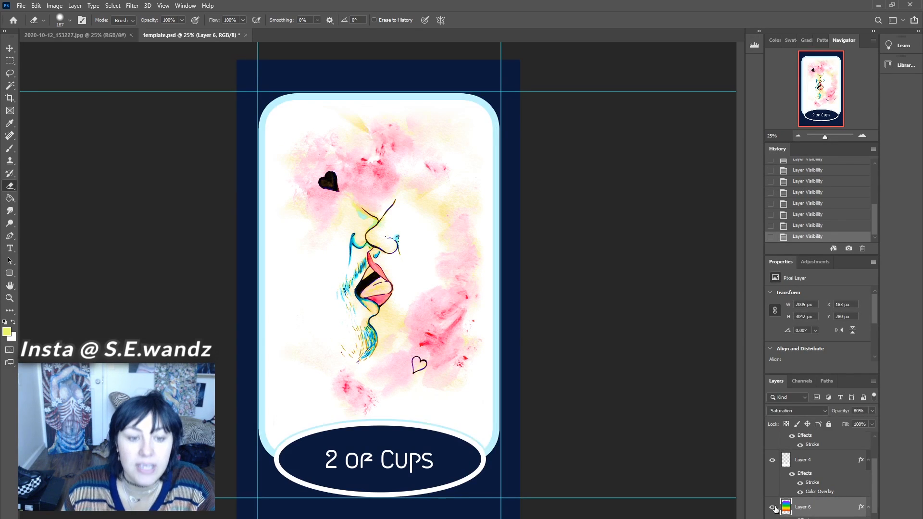
click(773, 508)
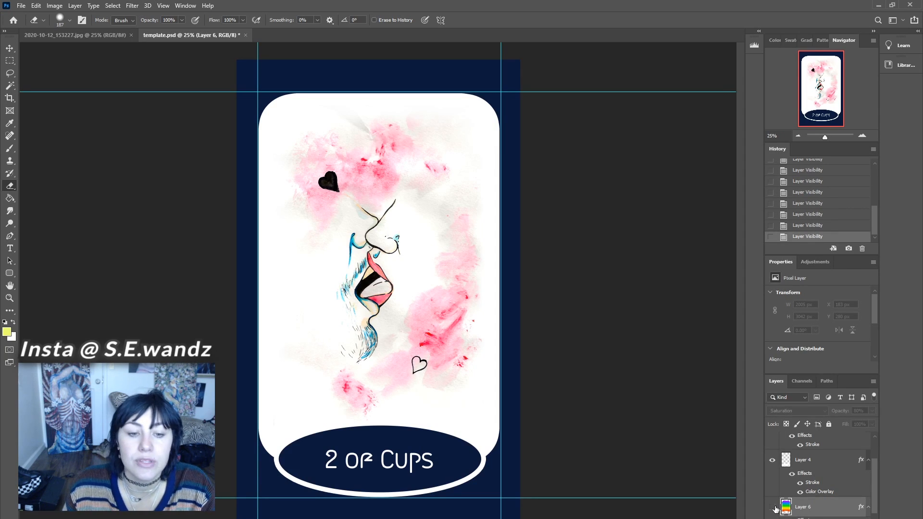
click(772, 508)
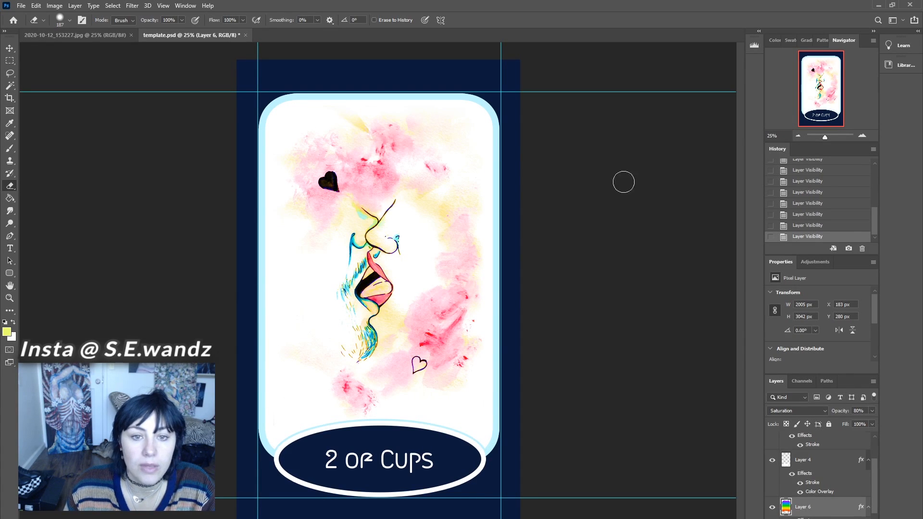
click(773, 508)
click(772, 508)
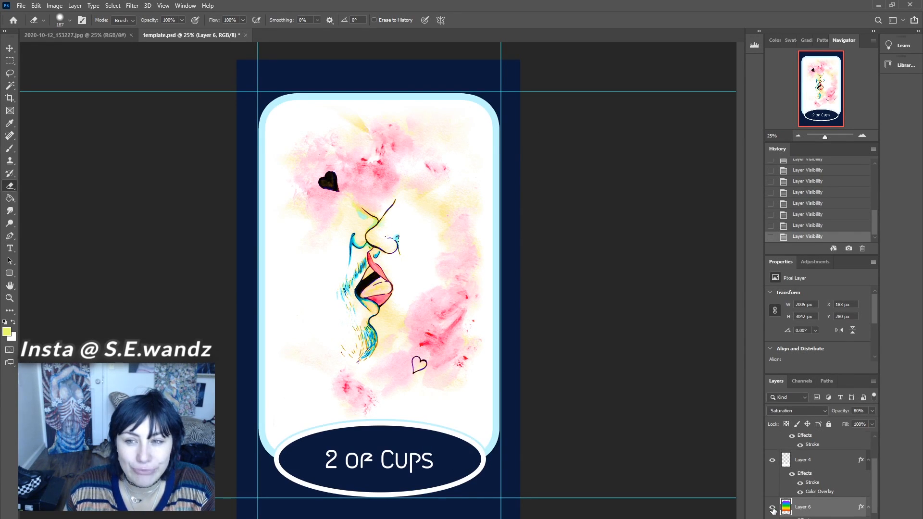
Hide the kissing-faces artwork on Layer 1.
scroll(772, 510, down, 1)
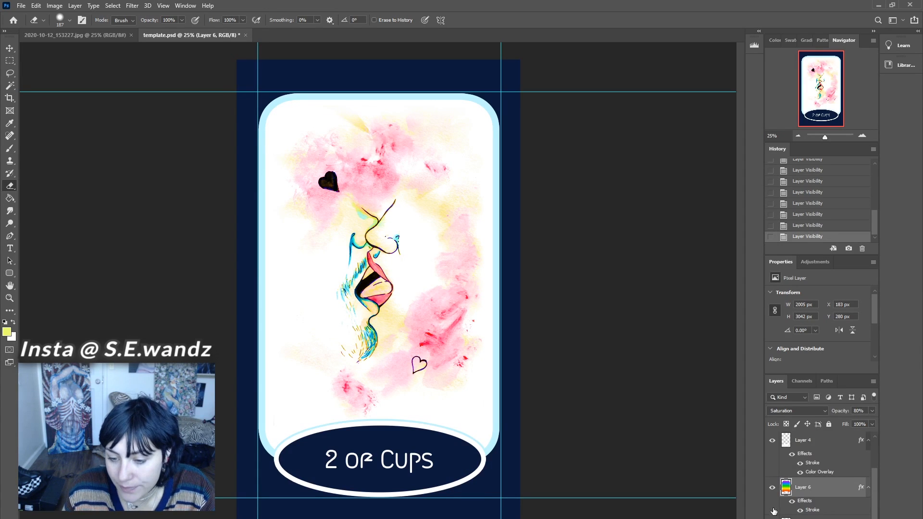
click(772, 518)
click(772, 518)
click(773, 518)
Hide and reshow Layer 3 to examine the white background of the card.
scroll(772, 517, down, 1)
click(772, 516)
click(772, 516)
click(772, 516)
click(772, 517)
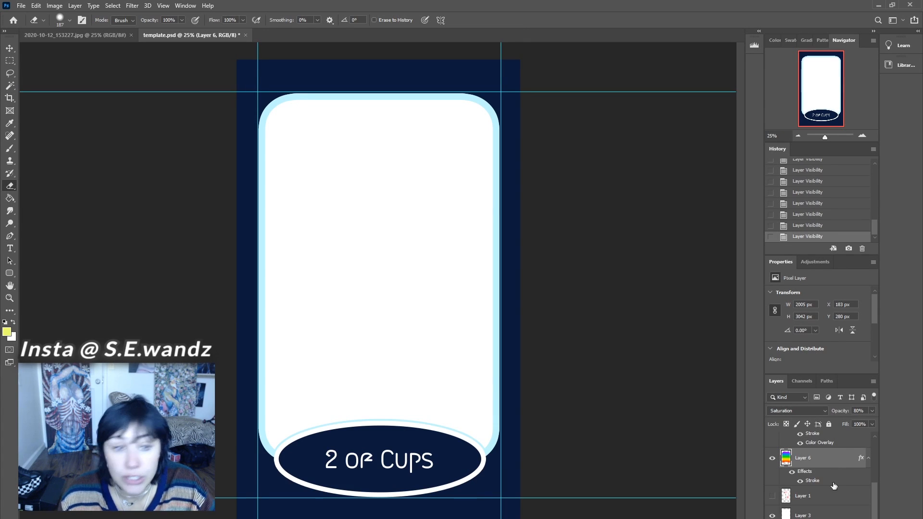
key(v)
drag(104, 91, 127, 68)
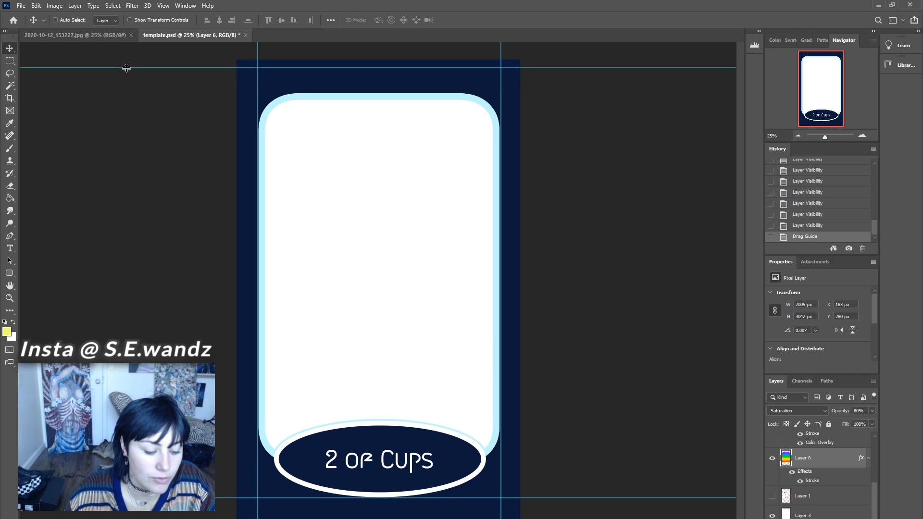
key(ctrl+z)
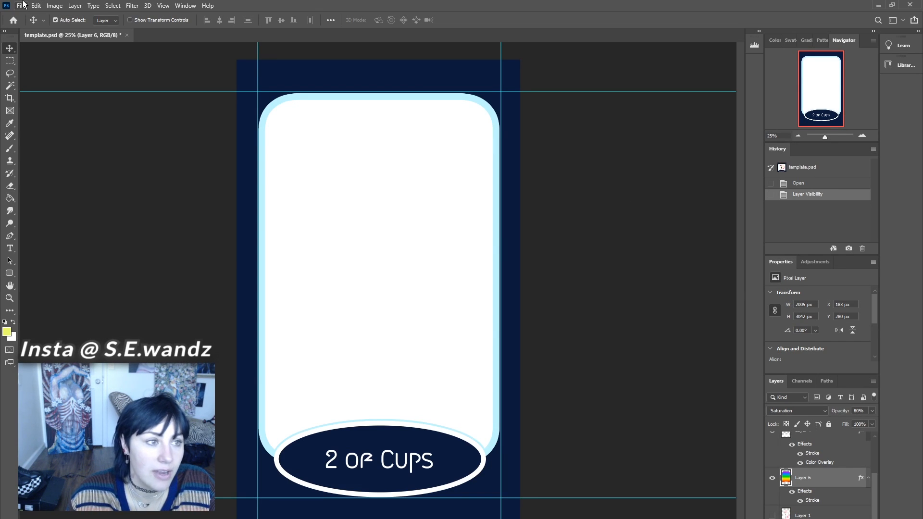
Copy the painted face from 2020-10-12_153227.jpg with a rectangular selection, and paste it above Layer 1 in template.psd.
key(m)
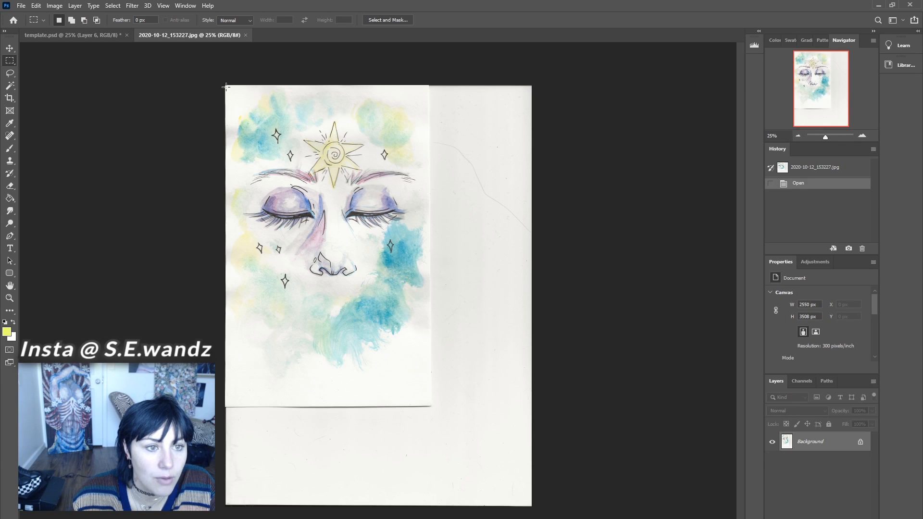
drag(228, 86, 429, 406)
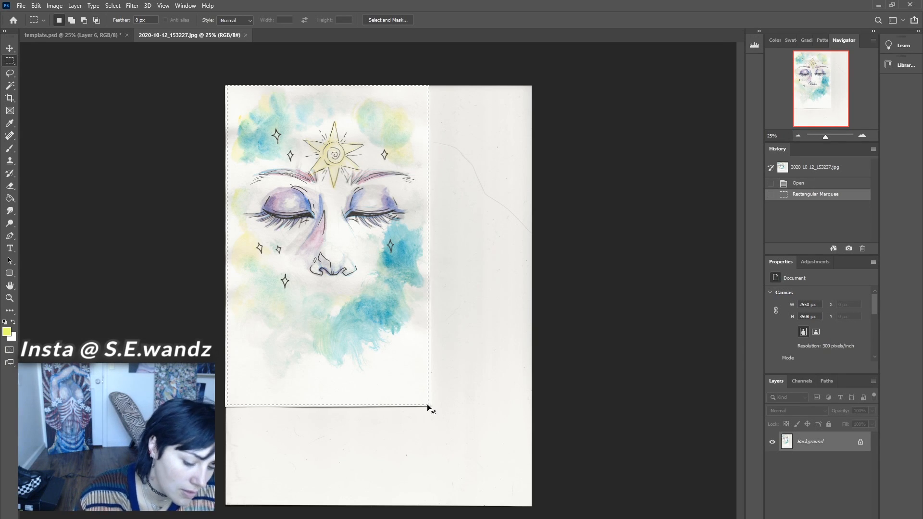
click(246, 35)
scroll(818, 481, down, 2)
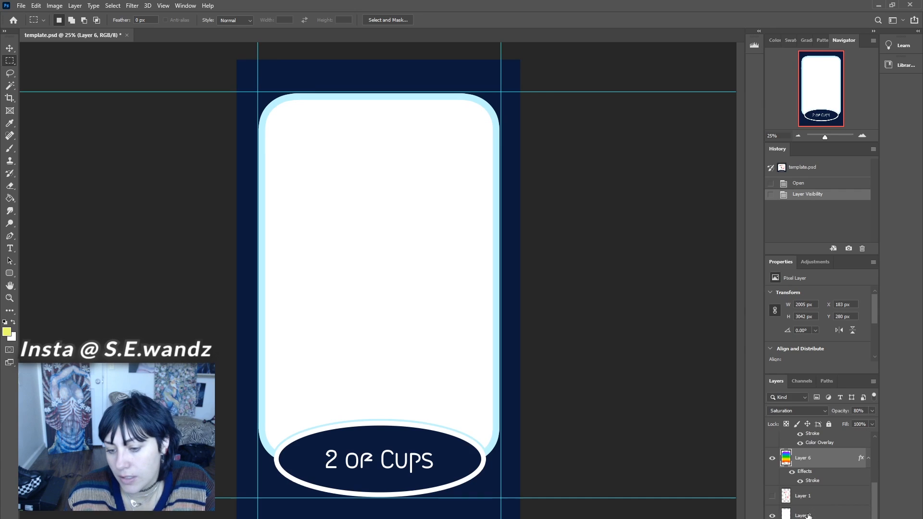
click(819, 505)
key(ctrl+v)
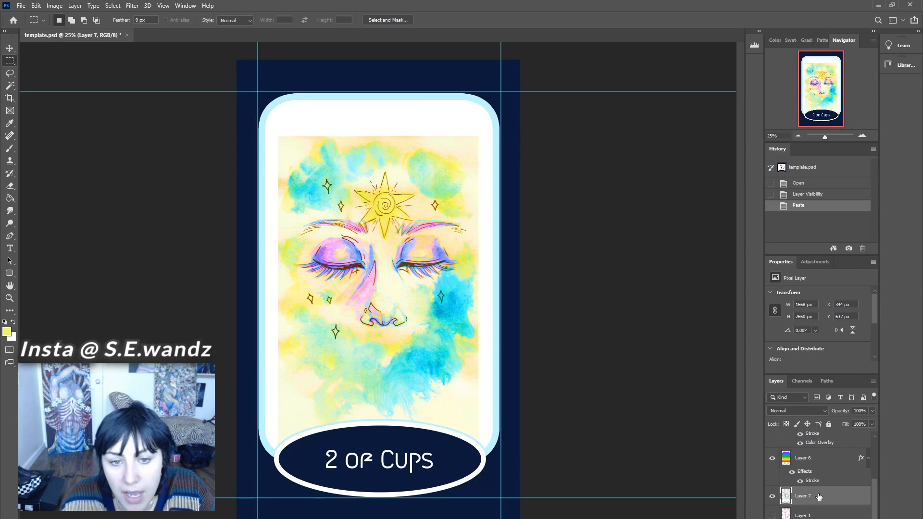
Delete the old artwork on Layer 1 and hide the rainbow saturation Layer 6.
click(844, 515)
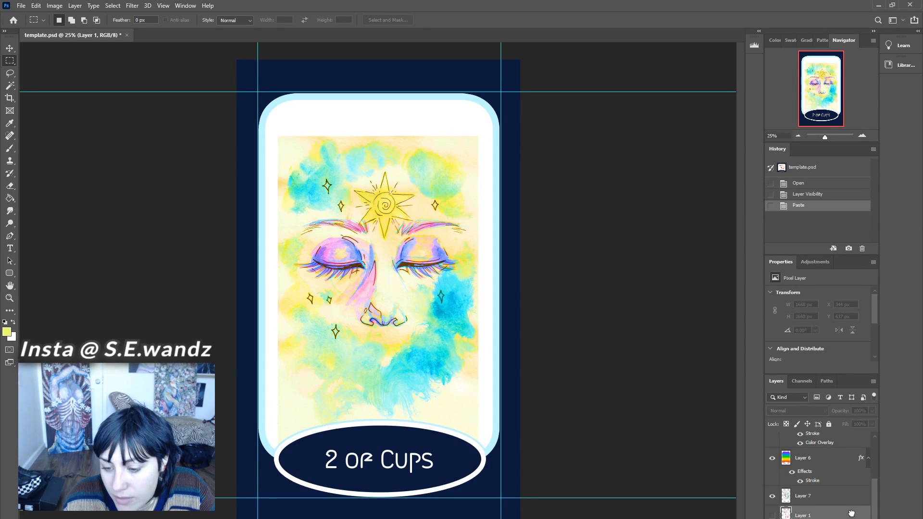
key(Delete)
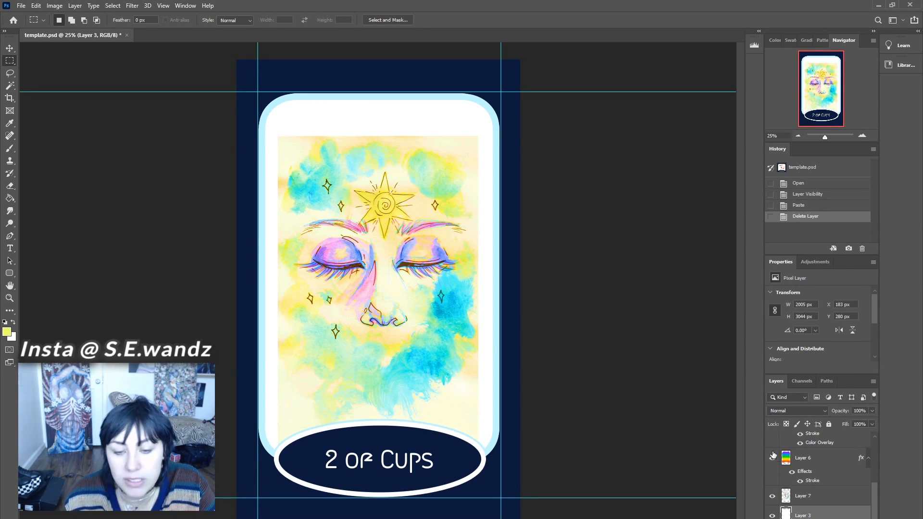
click(846, 498)
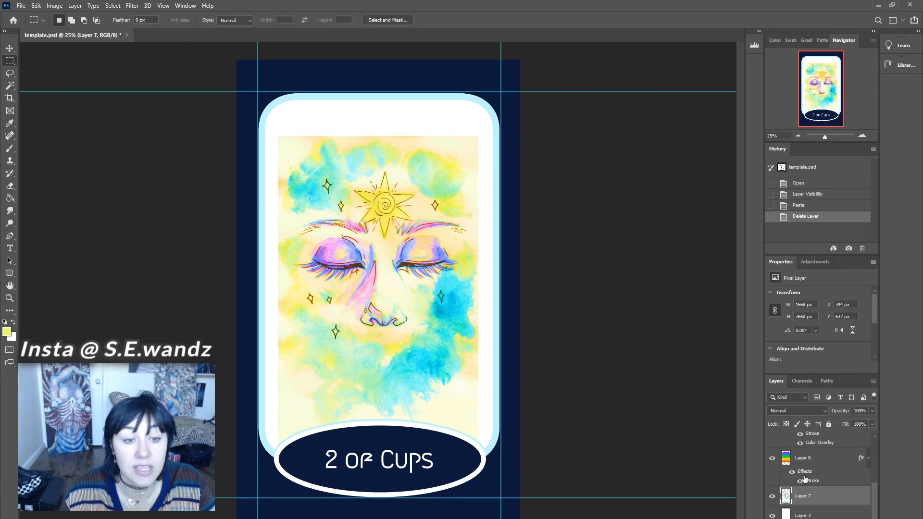
click(772, 461)
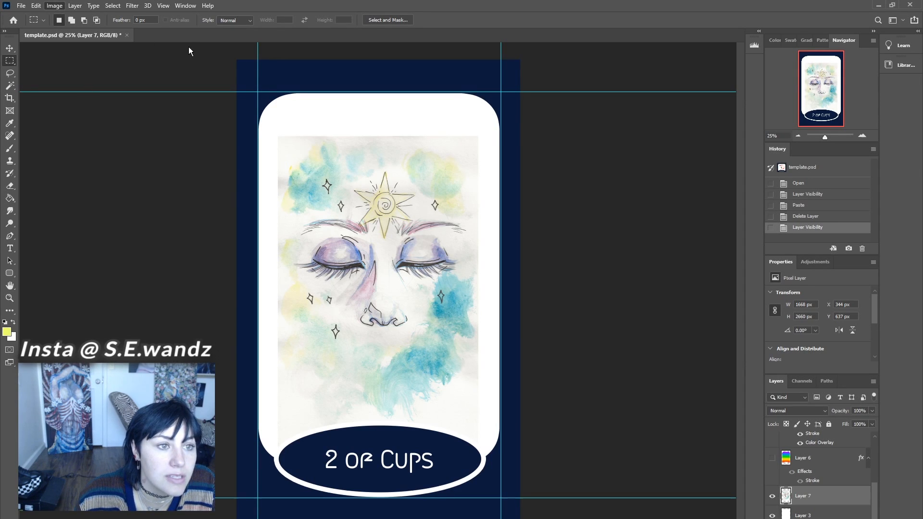
Apply a Levels adjustment to the face artwork on Layer 7 to whiten its grey paper background.
key(i)
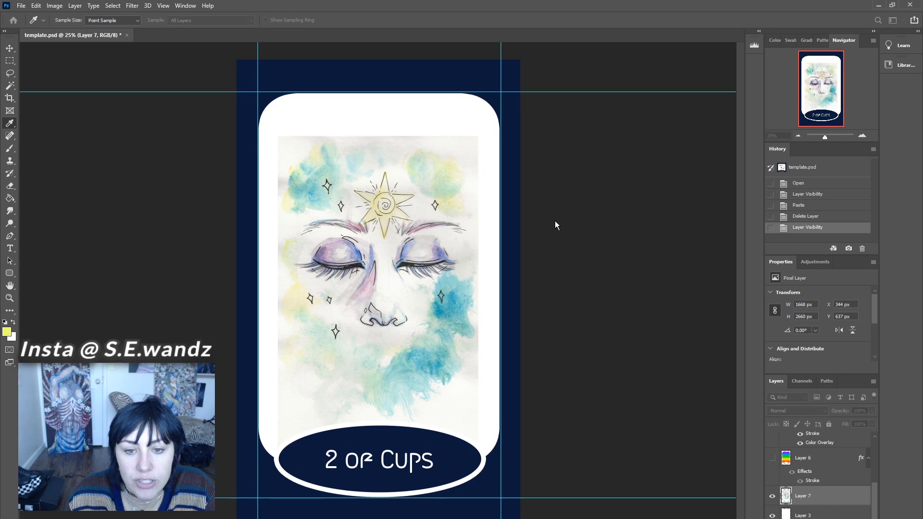
drag(670, 217, 660, 222)
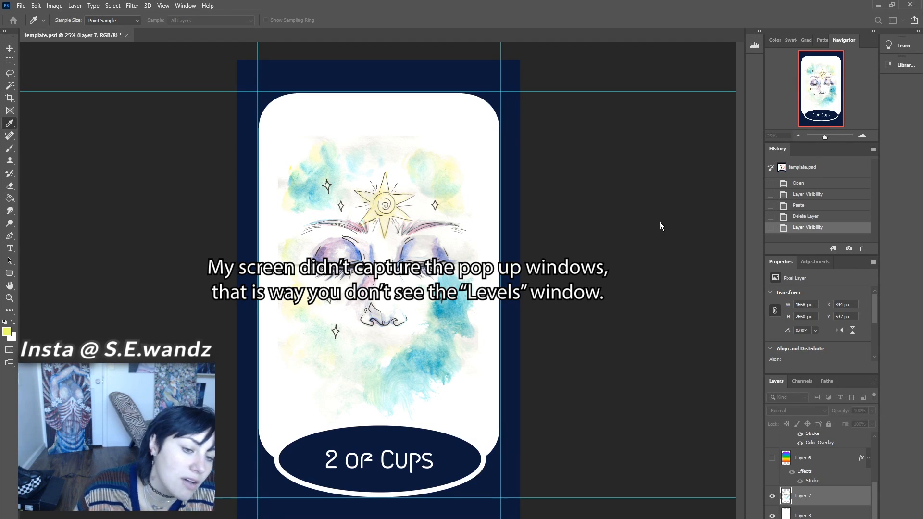
click(721, 130)
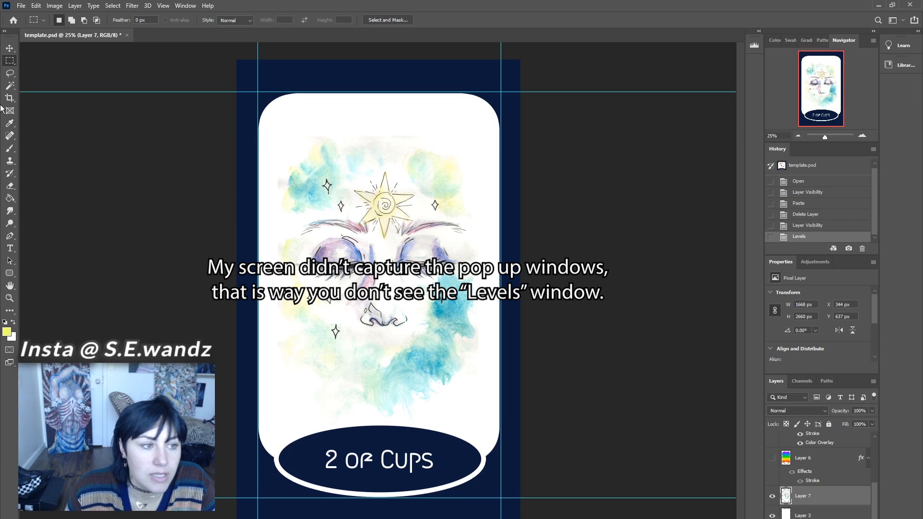
Erase the leftover paper edges around the face artwork on Layer 7 with the Eraser.
click(10, 185)
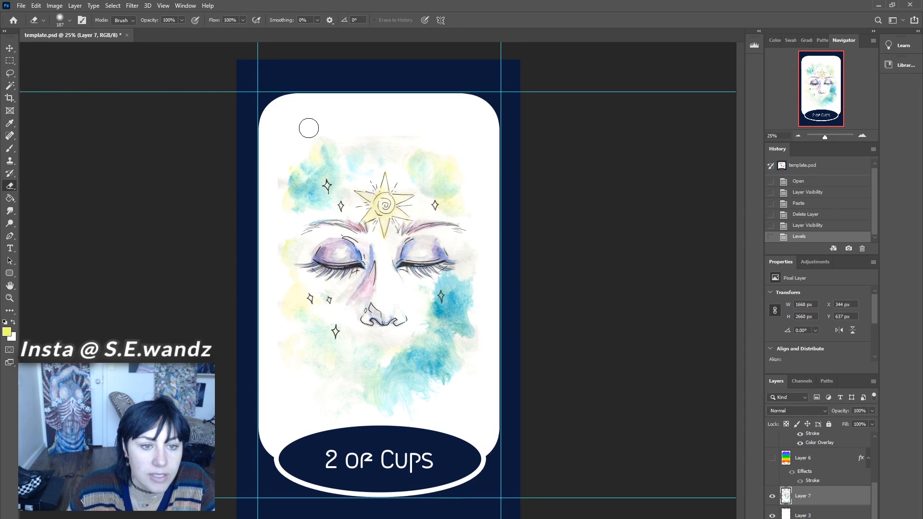
drag(444, 127, 455, 127)
drag(276, 159, 267, 219)
drag(275, 257, 270, 310)
drag(267, 222, 279, 273)
mouse_move(284, 409)
mouse_down()
mouse_move(274, 349)
mouse_move(287, 420)
mouse_up()
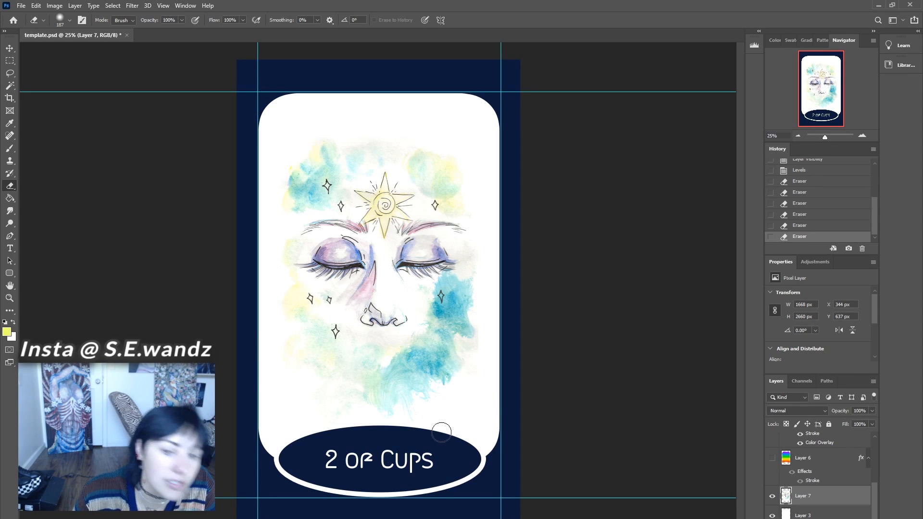
drag(484, 329, 484, 375)
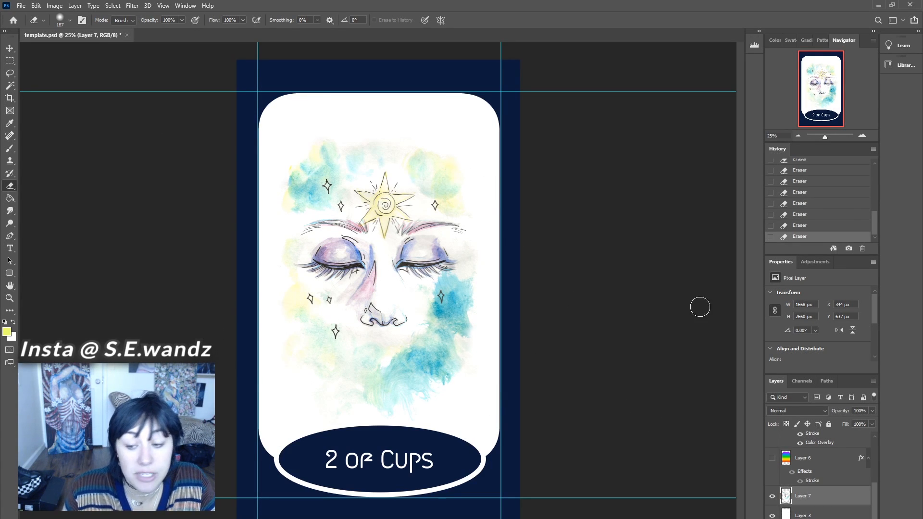
Toggle Layer 7 and the white background Layer 3 to check the cleaned artwork, leaving both shown.
click(772, 495)
click(772, 496)
click(772, 516)
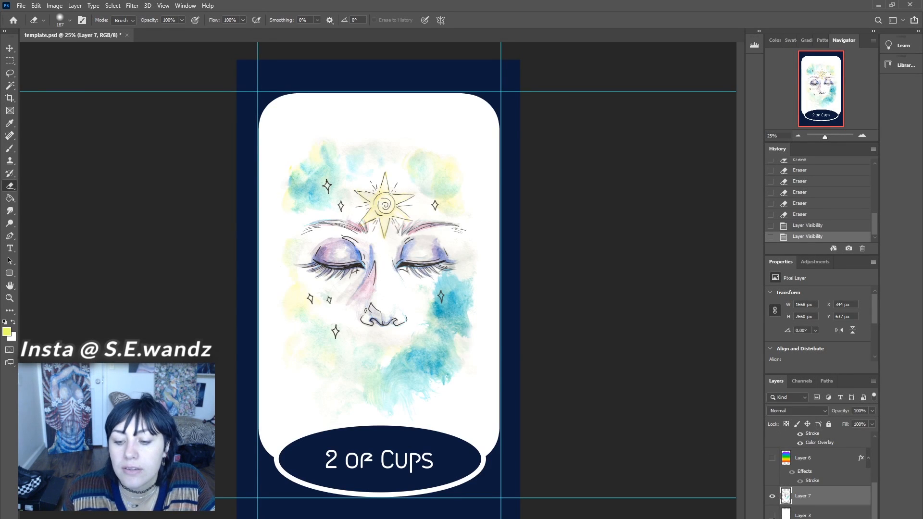
click(772, 515)
click(772, 515)
click(772, 515)
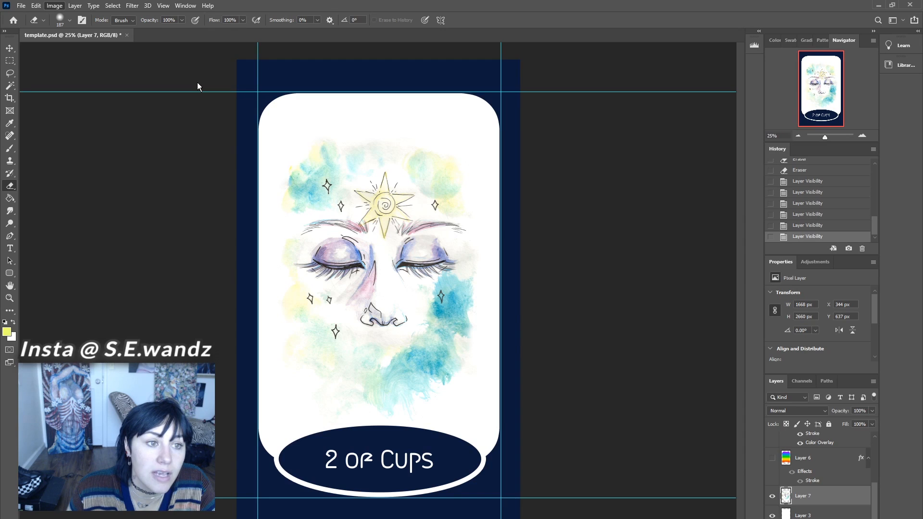
Boost the Vibrance of the face artwork on Layer 7 and apply a Filter Gallery effect to it.
key(i)
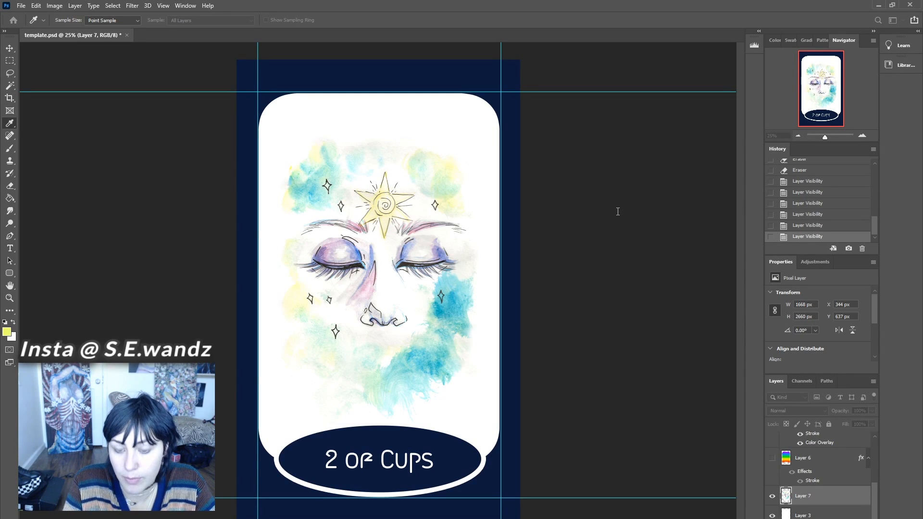
key(e)
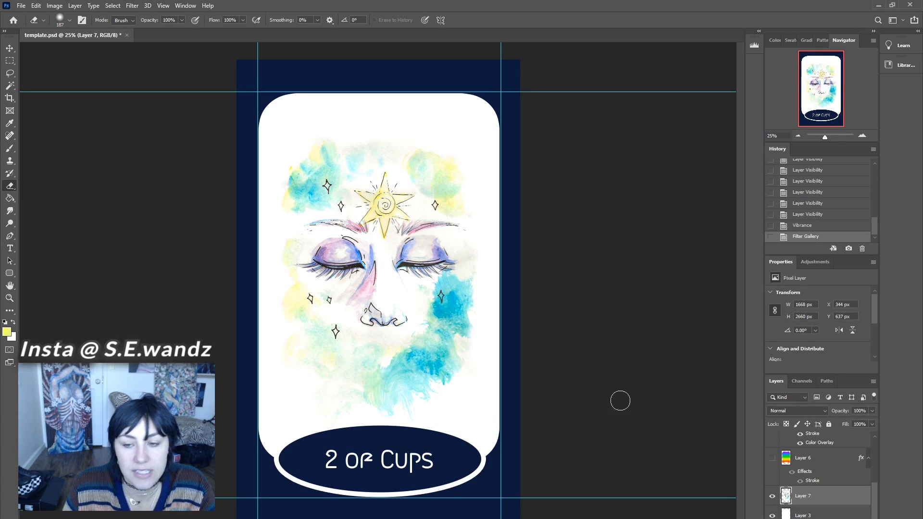
Compare the artwork with and without the Filter Gallery effect by switching between the Vibrance and Filter Gallery history states.
key(ctrl+z)
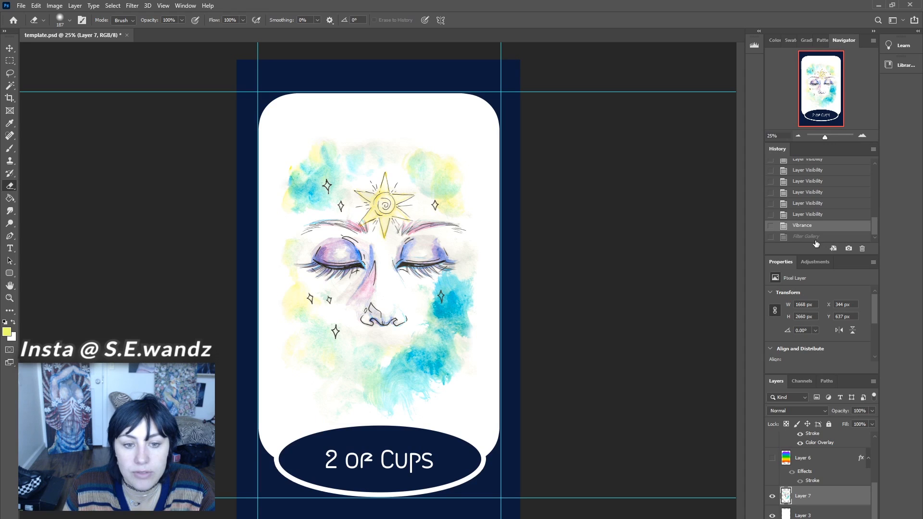
click(808, 236)
click(808, 227)
click(811, 237)
click(809, 228)
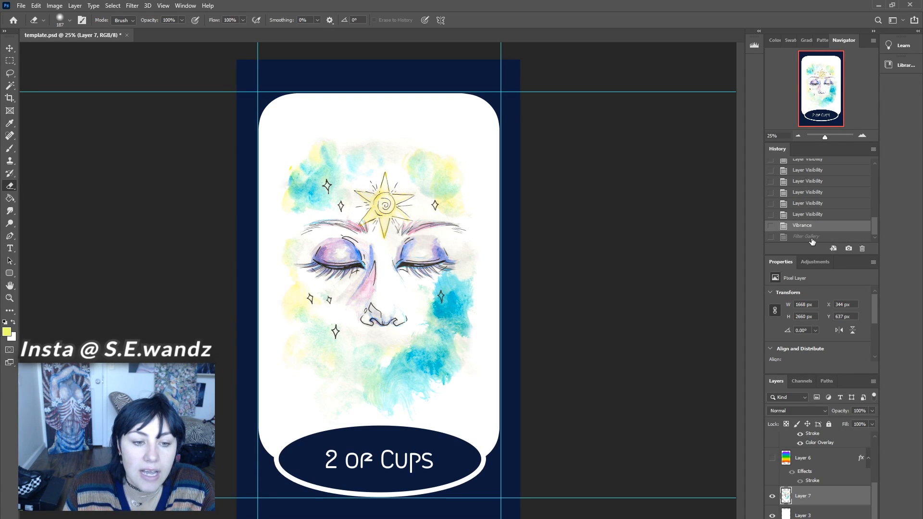
Recheck the Filter Gallery effect against the Vibrance history state, ending with the Filter Gallery version active.
click(812, 237)
click(810, 227)
click(815, 237)
click(810, 226)
click(815, 237)
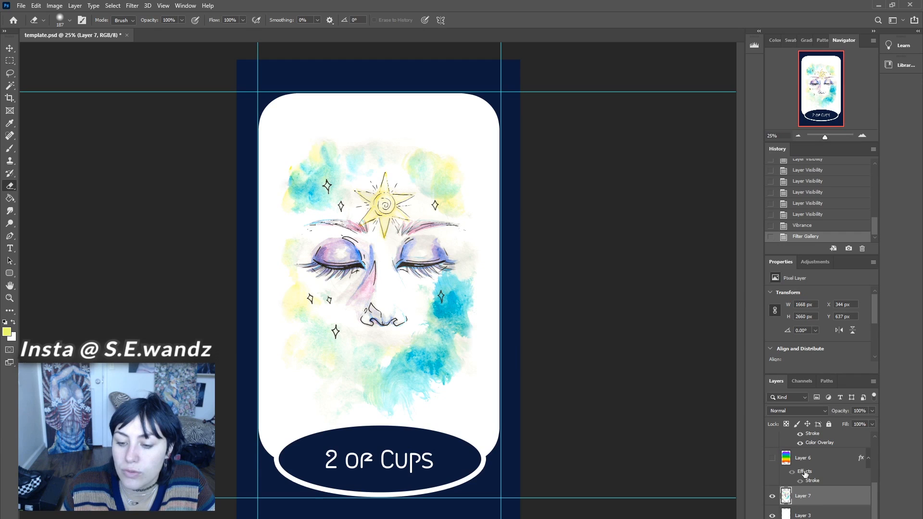
Show the rainbow Layer 6 overlay with its stroke above the face artwork and select that layer.
click(773, 458)
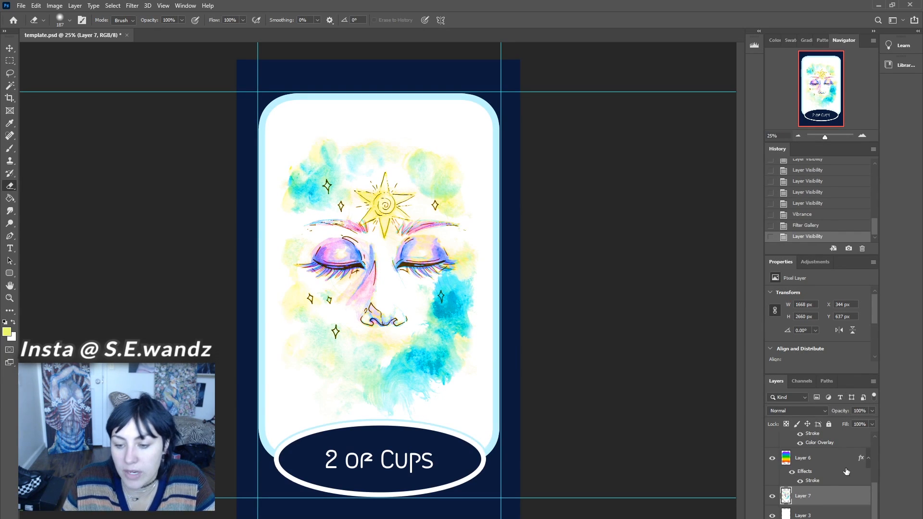
click(829, 461)
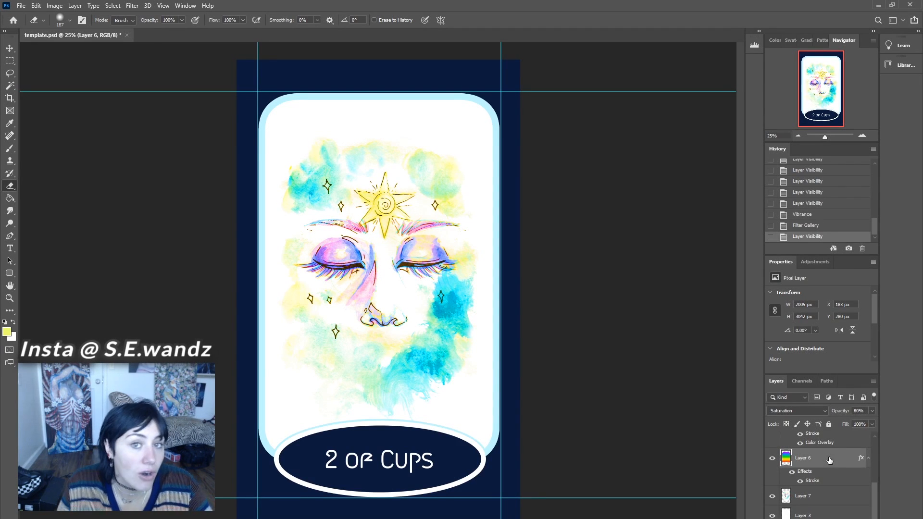
Replace the "2 of Cups" title text in the oval with "7. The Chariot" and commit the edit.
scroll(832, 485, up, 4)
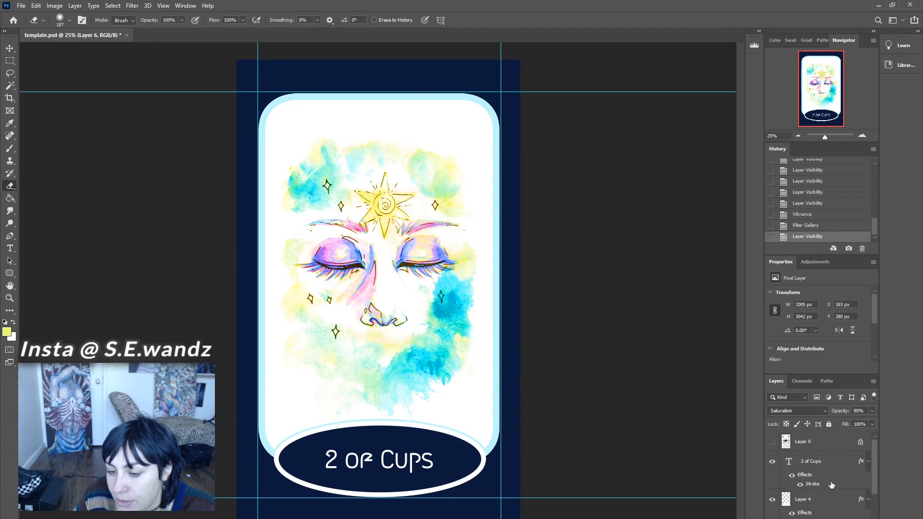
click(806, 463)
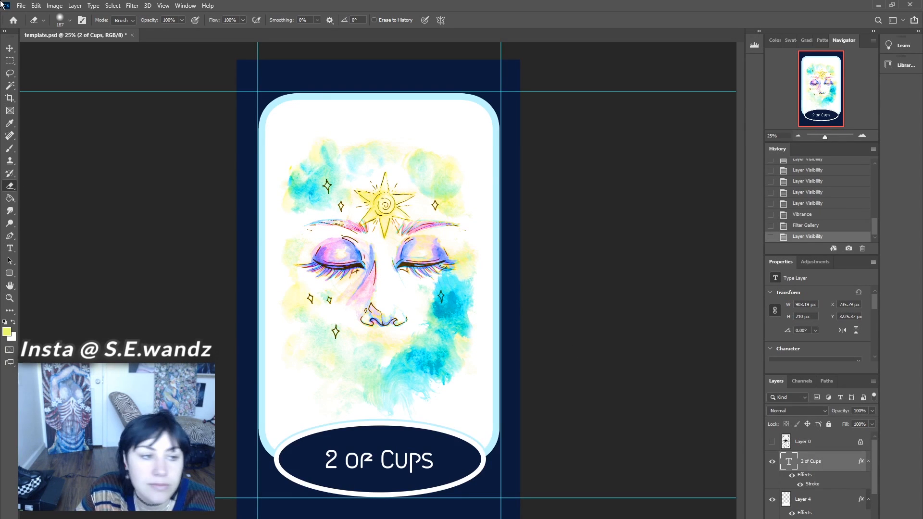
click(10, 249)
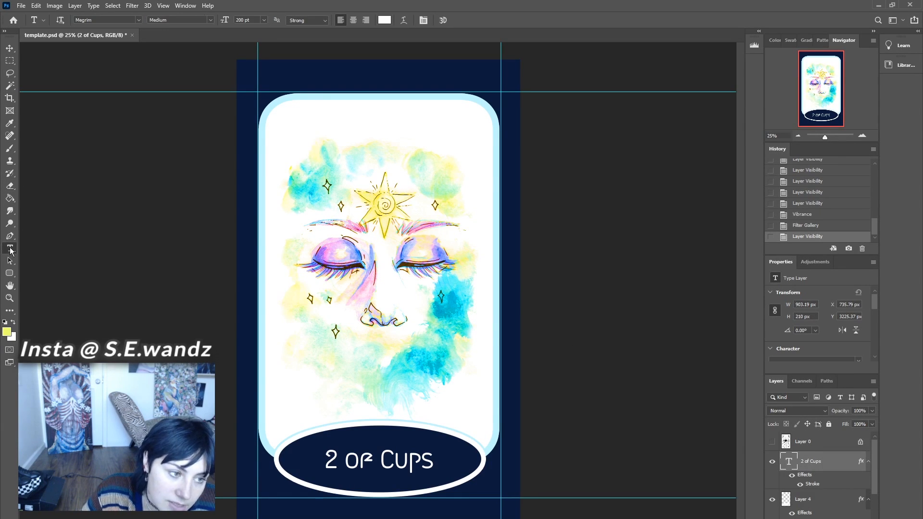
click(423, 457)
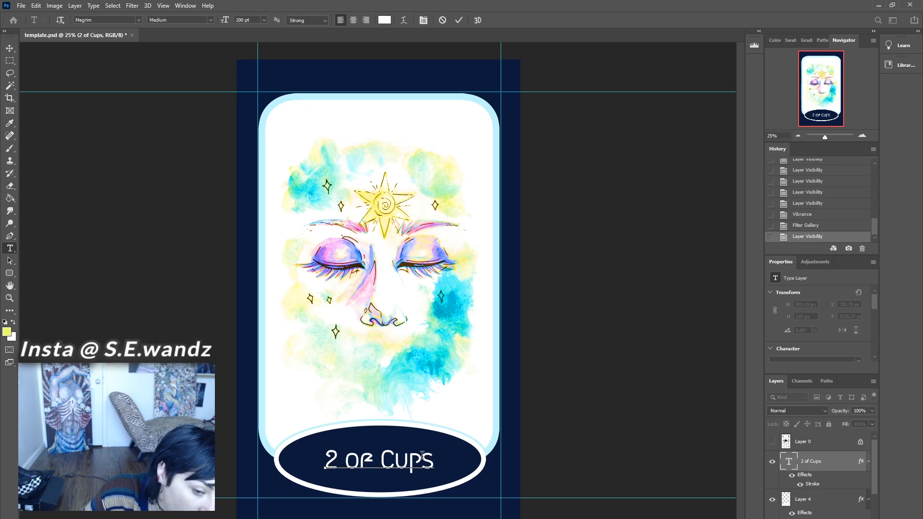
drag(432, 455, 310, 442)
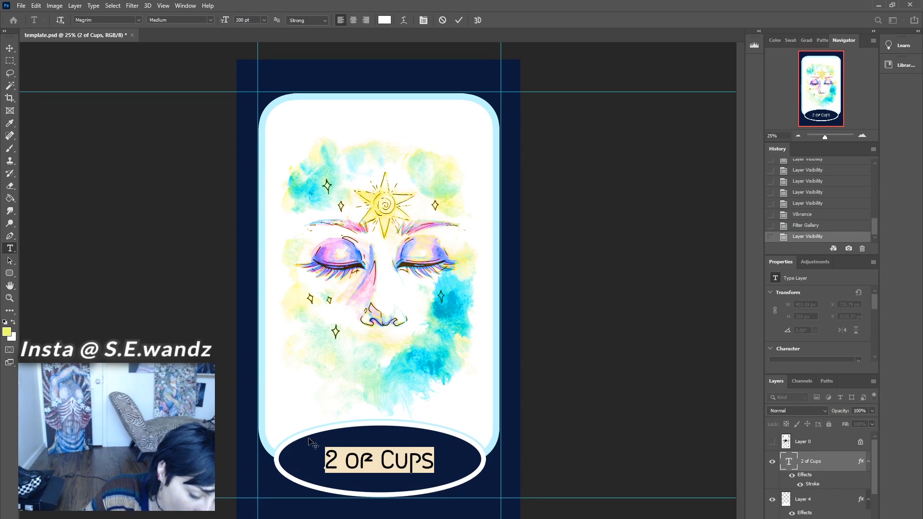
text(7 )
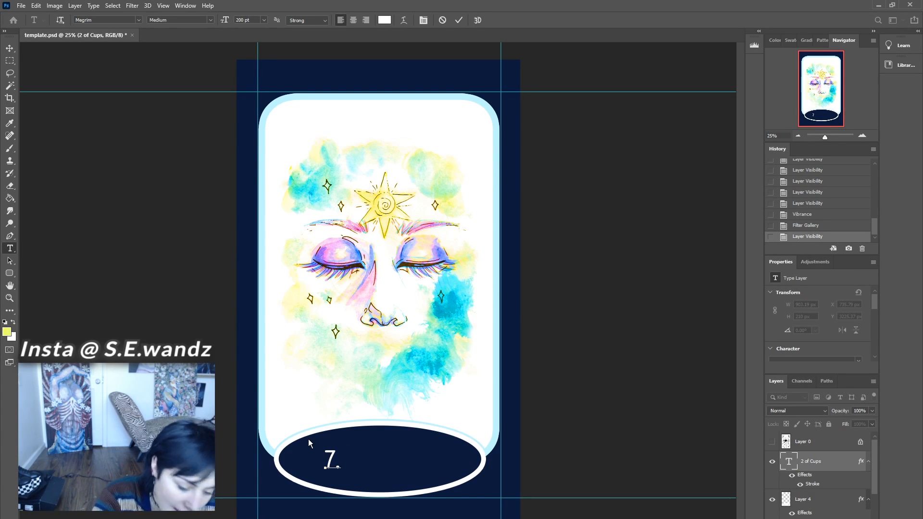
text( The Chariot)
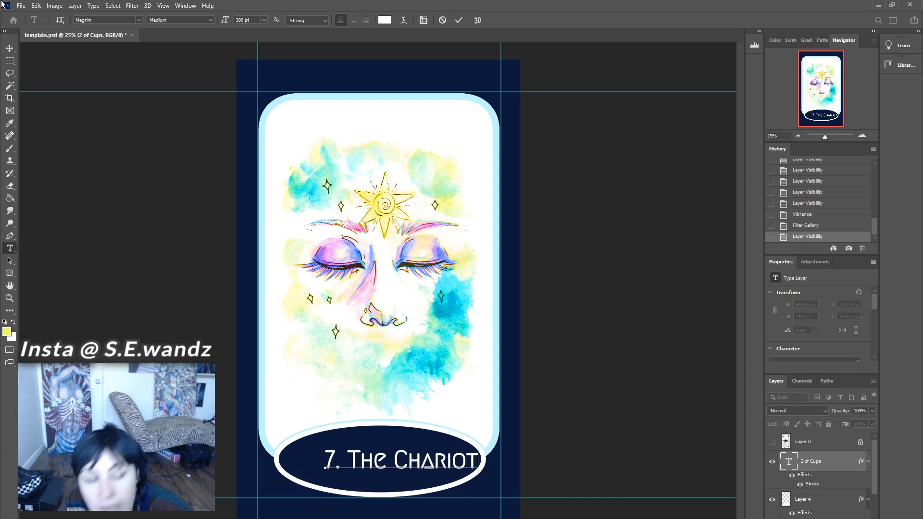
click(10, 48)
Try nudging the title left and 4 px down in the oval, and revert to the Edit Type Layer history state.
key(Left)
key(Left)
key(Left)
key(Left)
key(Left)
key(Left)
key(Left)
key(Left)
key(Left)
key(Left)
key(Left)
key(Left)
key(Left)
key(Left)
key(Left)
key(Left)
key(Left)
key(Left)
key(Left)
key(Left)
key(Left)
key(Left)
key(Left)
key(Left)
key(Left)
key(Left)
key(Left)
key(Left)
key(Left)
key(Left)
key(Left)
key(Left)
key(Left)
key(Left)
key(Left)
key(Left)
key(Left)
key(Left)
key(Left)
key(Left)
key(Left)
key(Left)
key(Left)
key(Left)
key(Left)
key(Left)
key(Left)
key(Left)
key(Left)
key(Left)
key(Left)
key(Left)
key(Left)
key(Left)
key(Left)
key(Left)
key(Left)
key(Left)
key(Left)
key(Left)
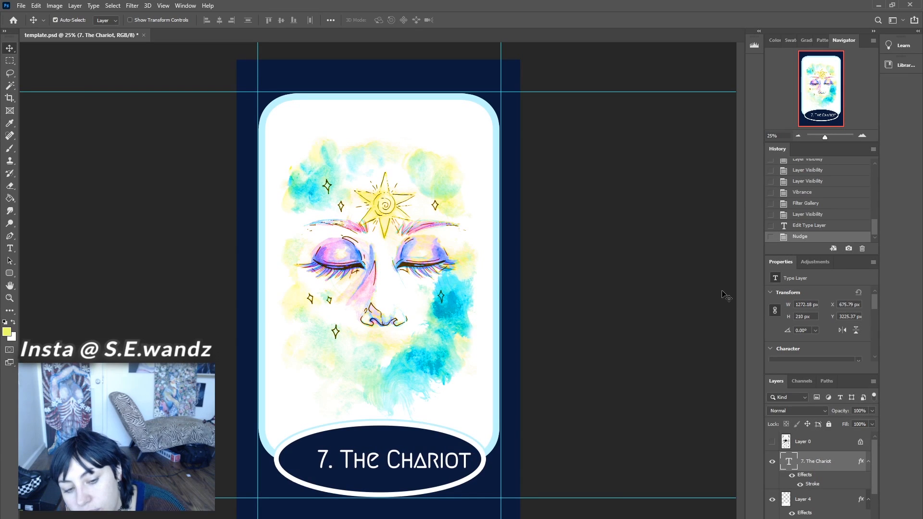
key(Left)
key(Left)
key(Left)
key(Left)
key(Left)
key(Left)
key(Left)
key(Left)
key(Left)
key(Left)
key(Left)
key(Left)
key(Left)
key(Left)
key(Left)
key(Left)
key(Left)
key(Left)
key(Left)
key(Left)
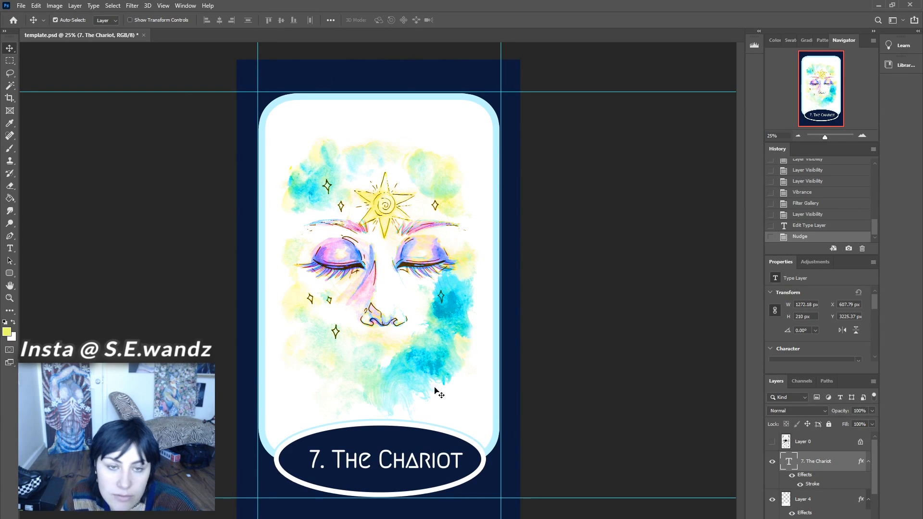
key(Left)
key(Left)
key(Left)
key(Left)
key(Left)
key(Left)
key(Left)
key(Left)
key(Left)
key(Left)
key(Left)
key(Left)
key(Left)
key(Left)
key(Left)
key(Left)
key(Left)
key(Left)
key(Left)
key(Left)
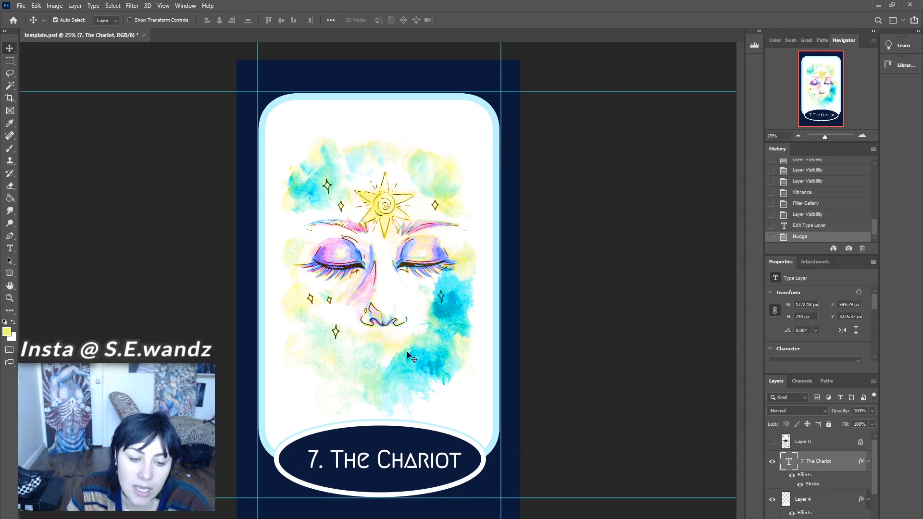
key(Down)
key(Down)
key(Down)
key(Down)
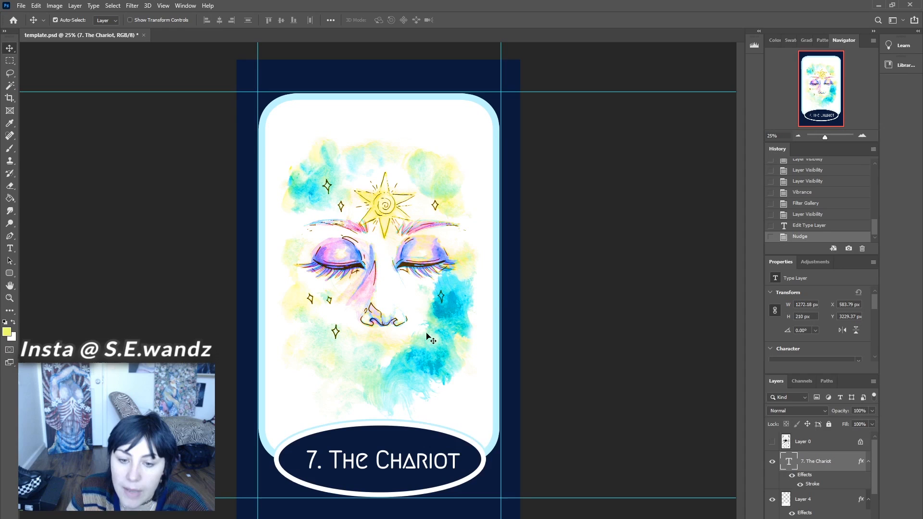
click(817, 226)
Nudge the "7. The Chariot" title left to X 583.79 px, centring it in the oval without moving it vertically.
key(Left)
key(Left)
key(Left)
key(Left)
key(Left)
key(Left)
key(Left)
key(Left)
key(Left)
key(Left)
key(Left)
key(Left)
key(Left)
key(Left)
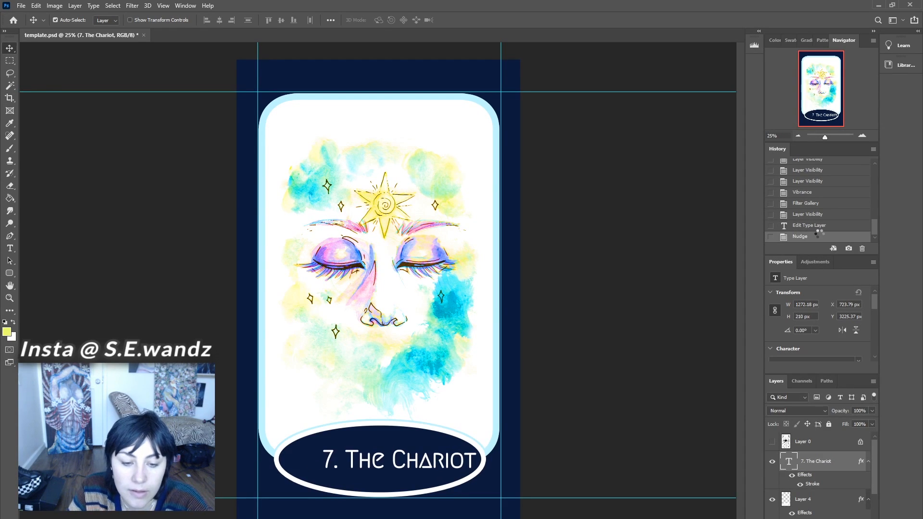
key(Left)
key(Left)
key(Left)
key(Left)
key(Left)
key(Left)
key(Left)
key(Left)
key(Left)
key(Left)
key(Left)
key(Left)
key(Left)
key(Left)
key(Left)
key(Left)
key(Left)
key(Left)
key(Left)
key(Left)
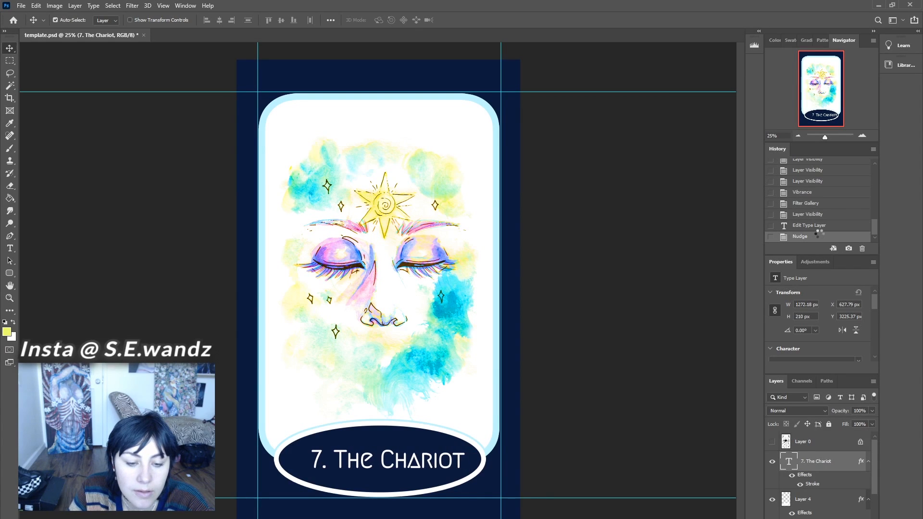
key(Left)
key(Left)
key(Left)
key(Left)
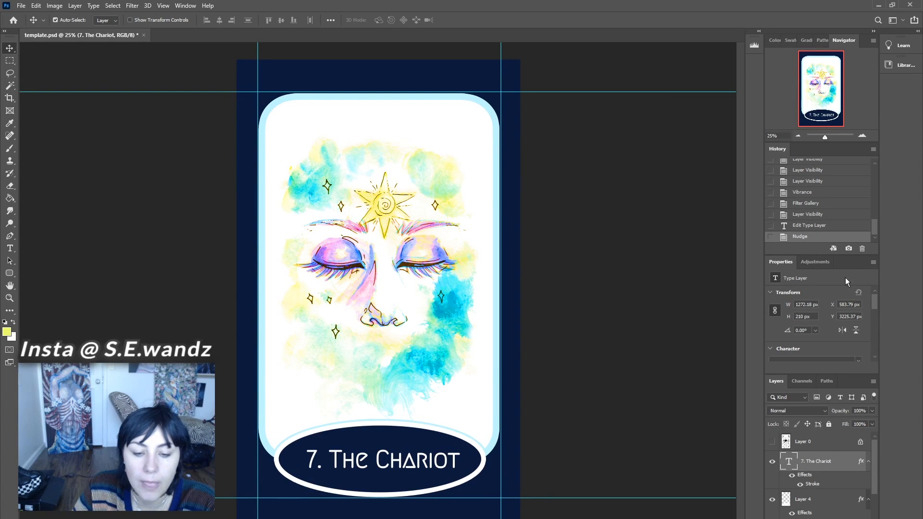
Save the finished card as a new Photoshop document named thechariot.psd.
click(824, 136)
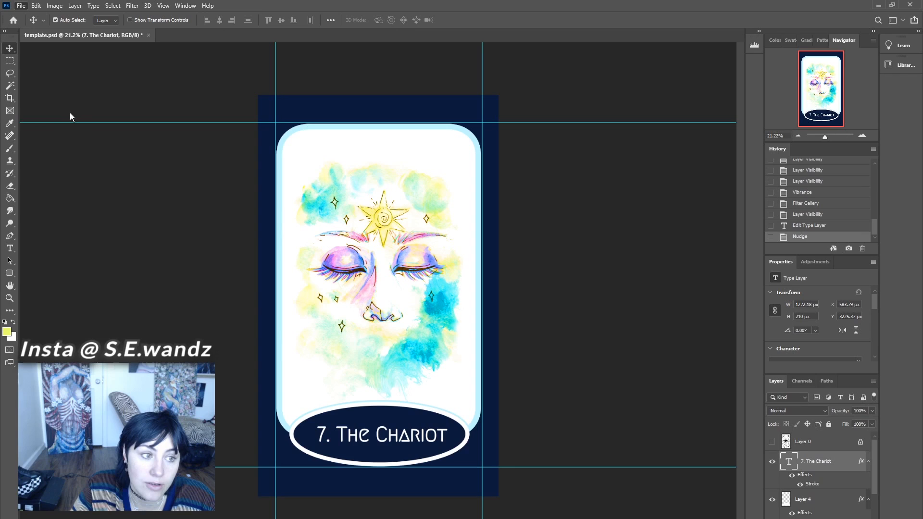
click(60, 121)
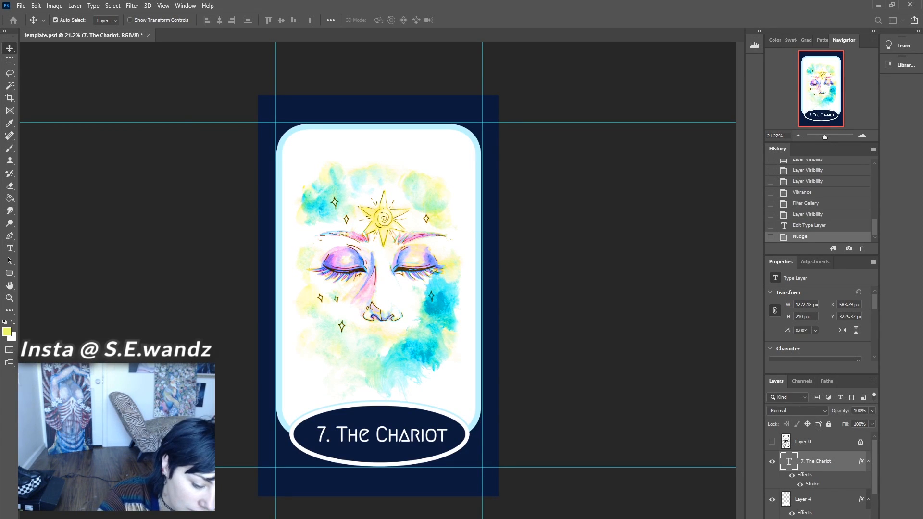
key(ctrl+shift+s)
click(573, 163)
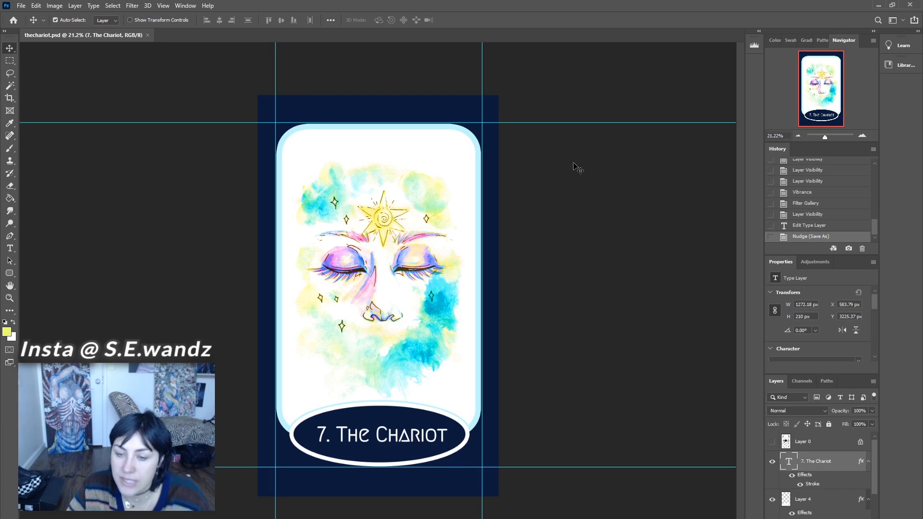
click(20, 6)
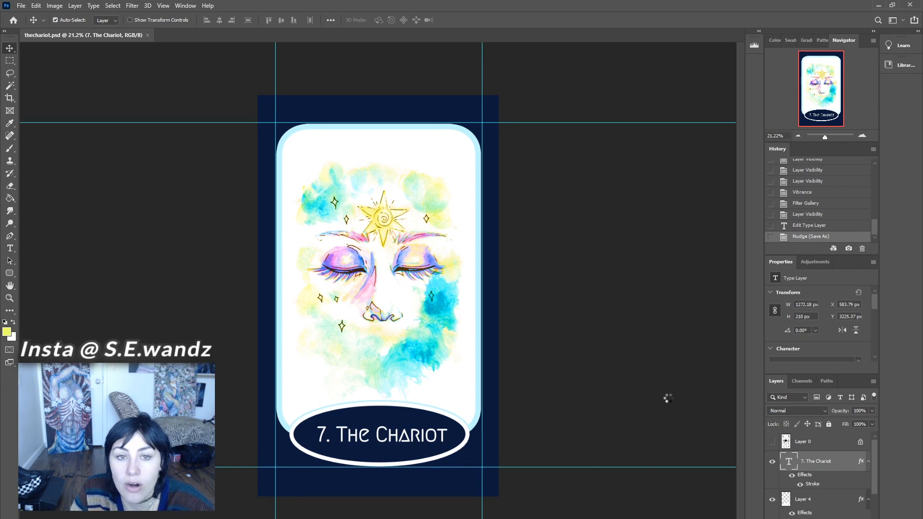
drag(824, 137, 826, 138)
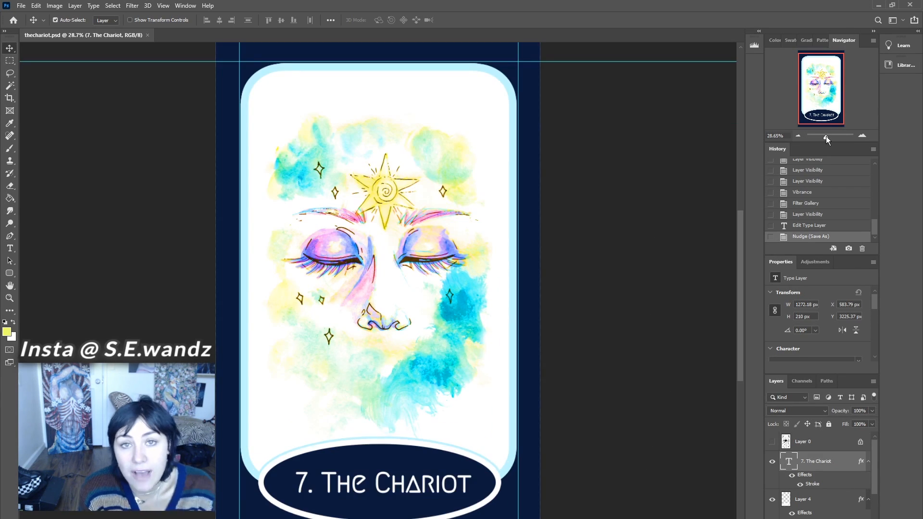